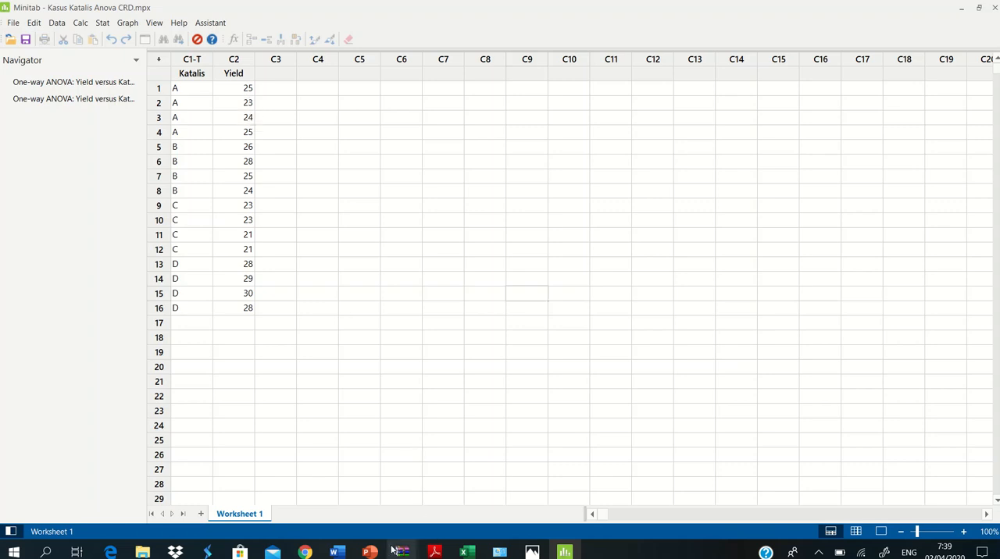
Step: Check the catalyst yield example slide in PowerPoint and return to the Minitab worksheet
mouse_move(369, 552)
left_click(469, 500)
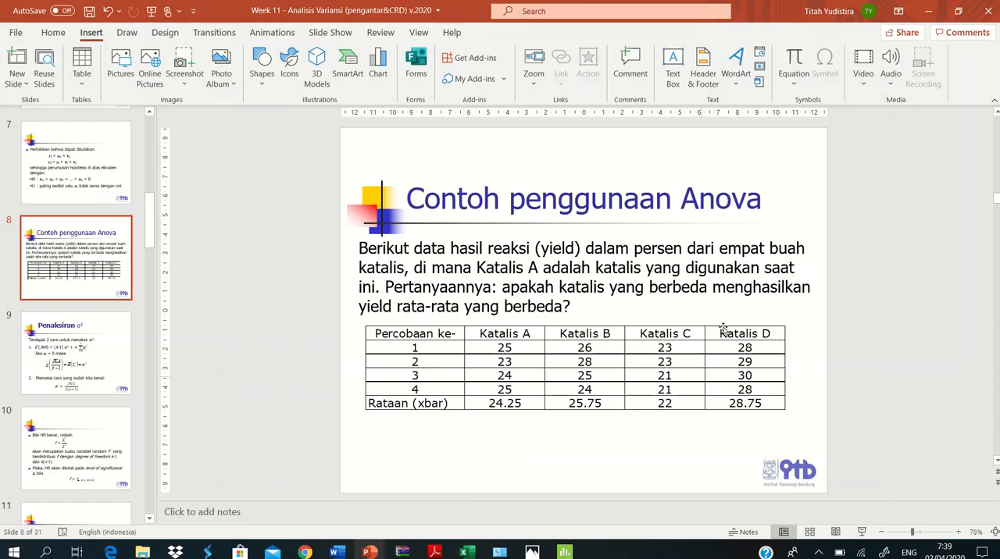
left_click(563, 551)
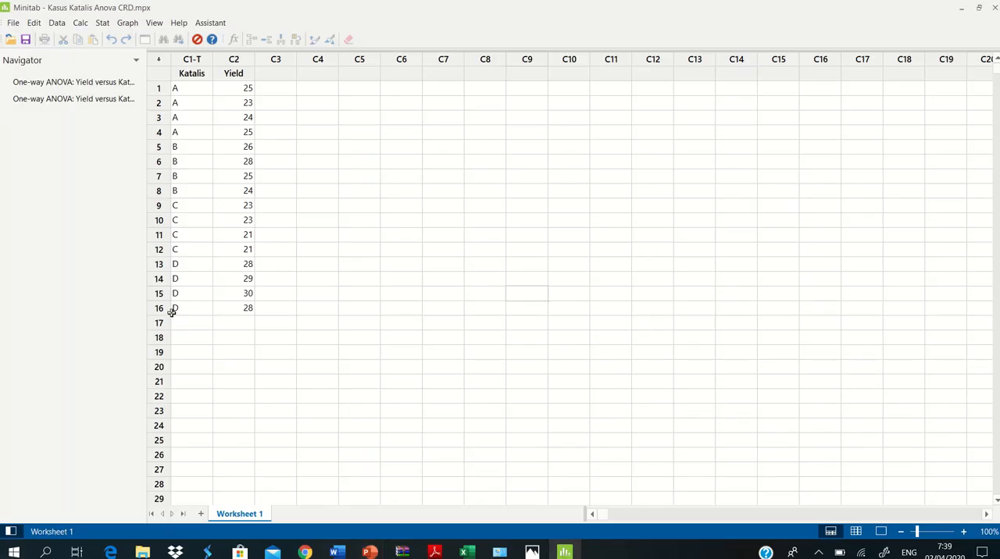
Step: Start a one-way ANOVA on the catalyst yield data
left_click(103, 23)
mouse_move(123, 70)
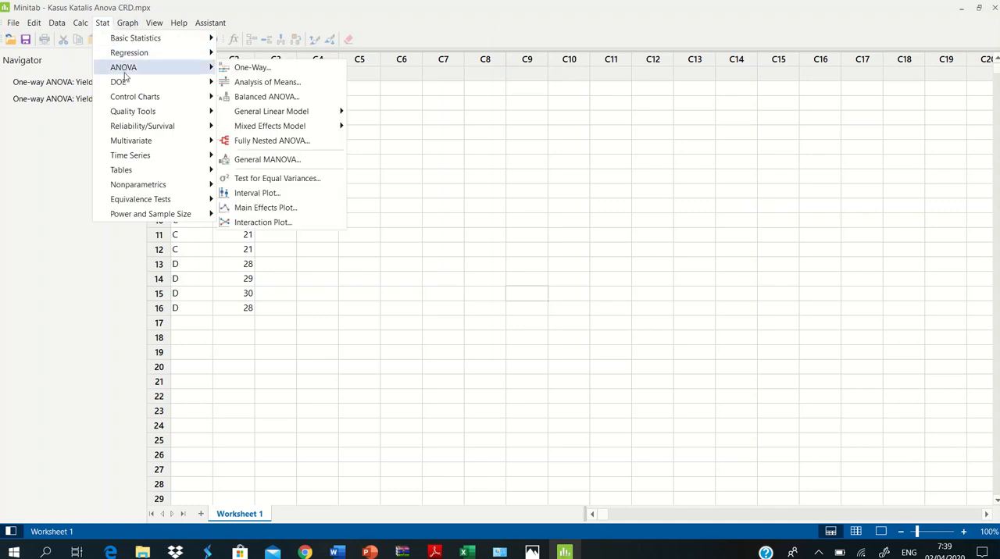
left_click(269, 70)
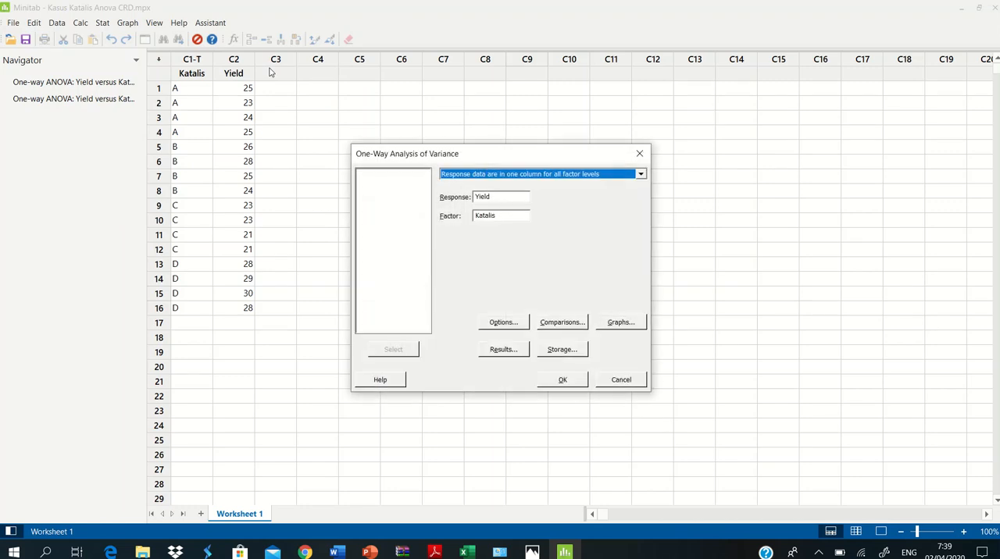
Step: Try to add the Yield column as the response variable of the one-way ANOVA
left_click(496, 197)
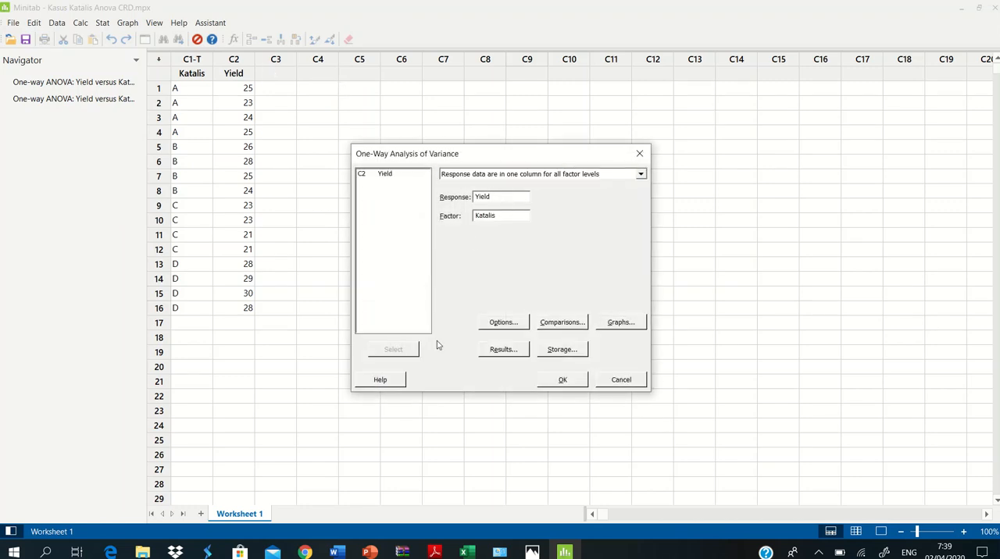
left_click(386, 175)
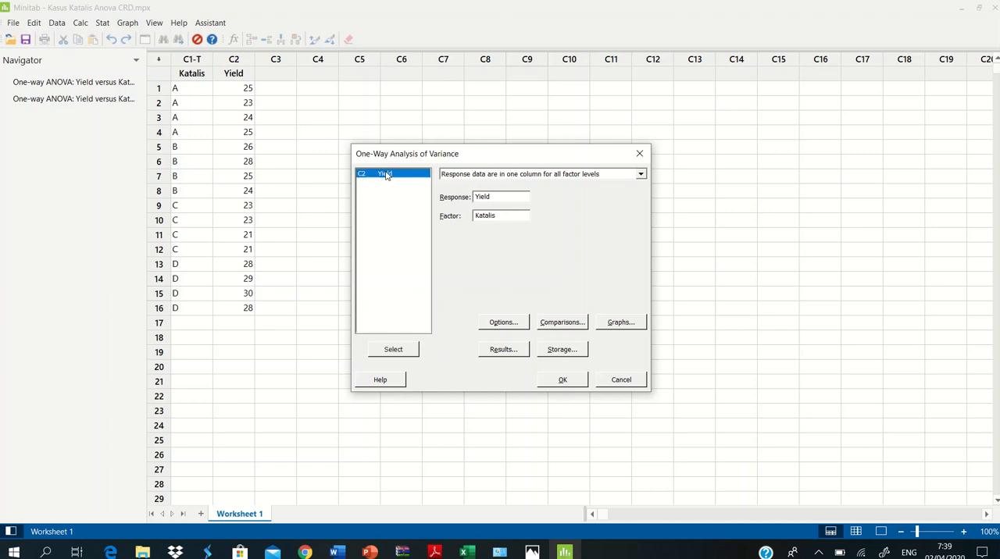
left_click(393, 351)
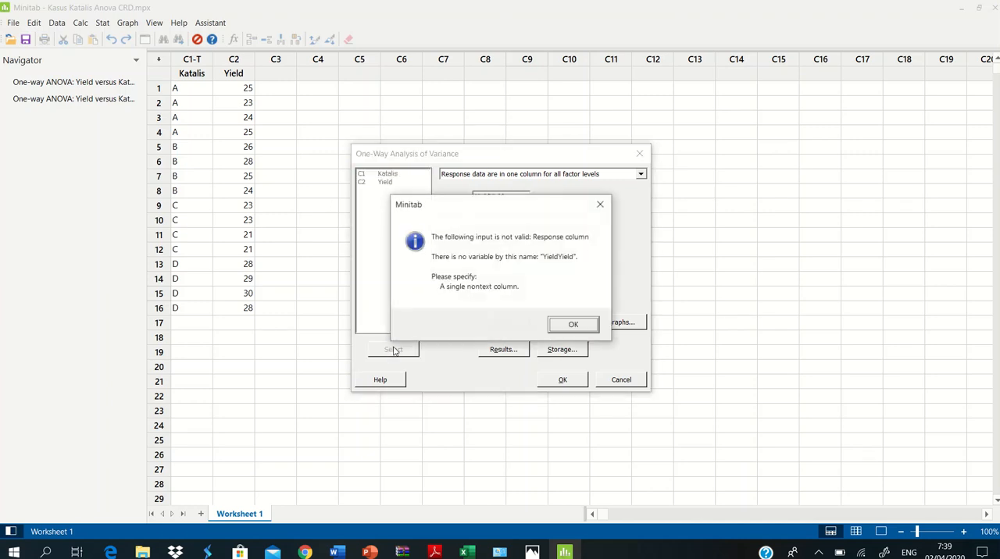
left_click(574, 326)
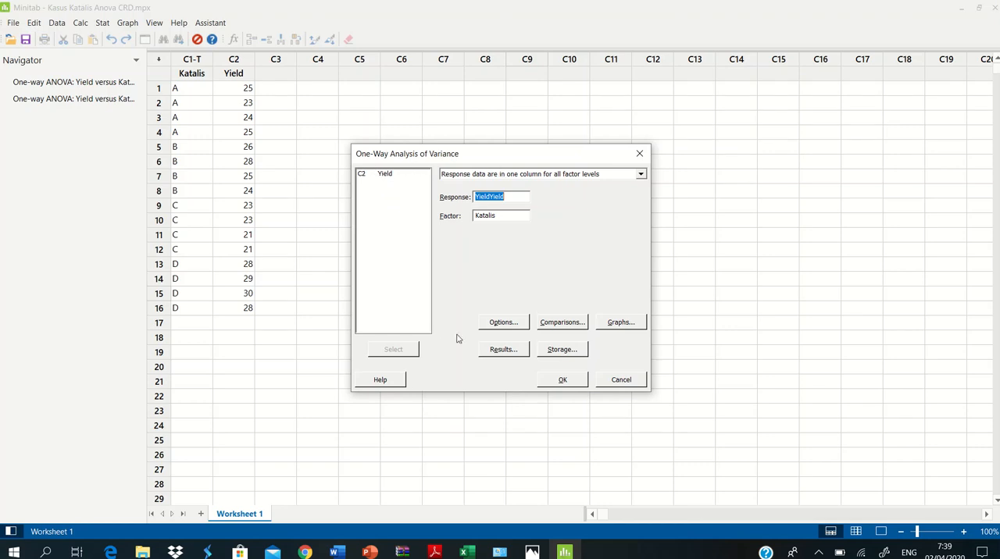
Step: Clear the existing response and factor entries, and assign Yield as the response and Katalis as the factor
left_click(523, 196)
key("BackSpace")
key("BackSpace")
key("BackSpace")
left_click(509, 216)
left_click(522, 200)
left_click(386, 175)
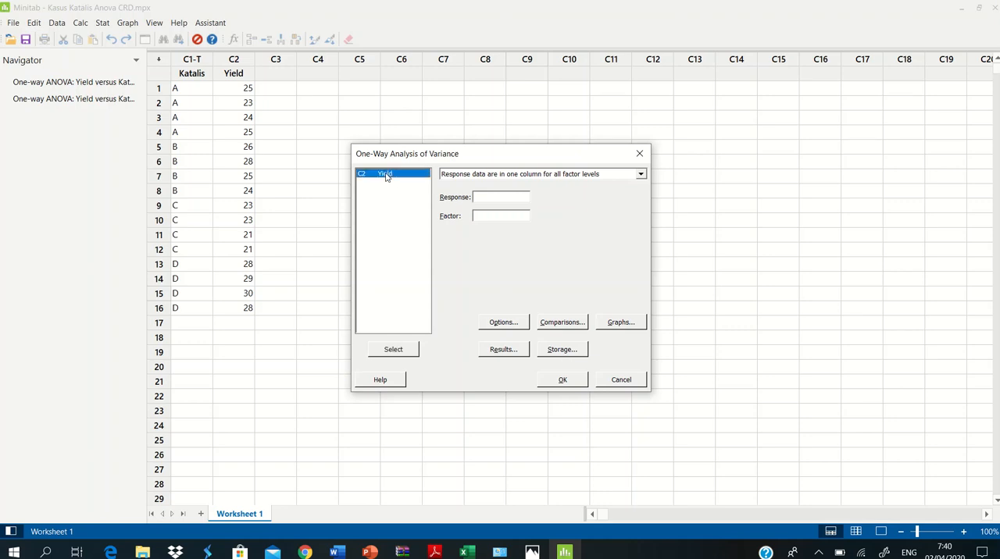
left_click(389, 350)
left_click(390, 174)
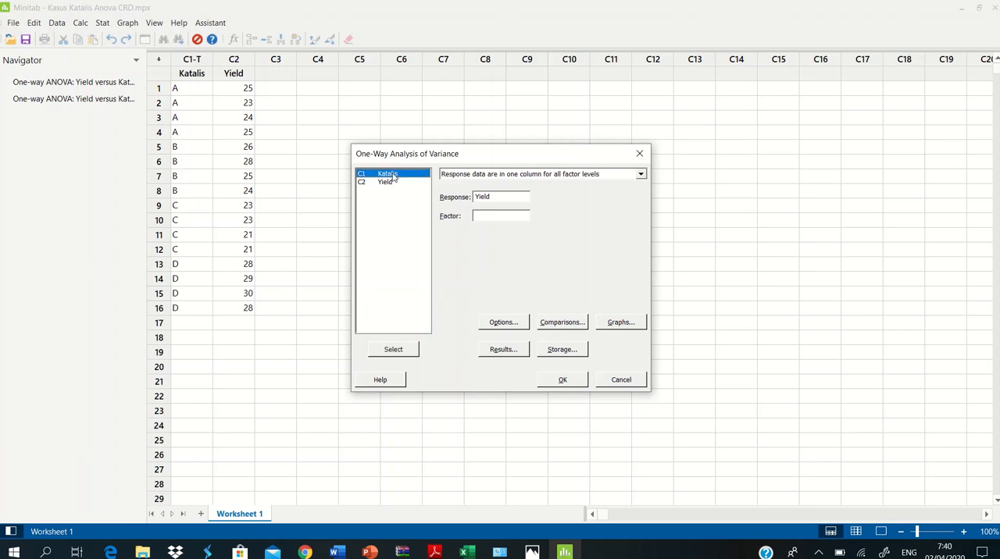
left_click(403, 350)
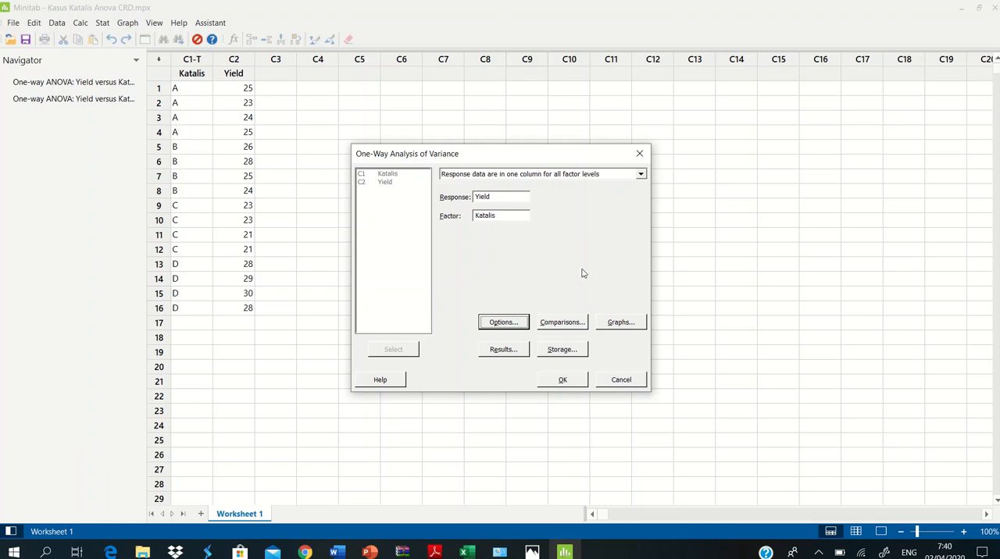
Step: Accept equal variances with a two-sided 95 confidence level, and Tukey, Dunnett (control A) and Hsu MCB comparisons at error rate 5
left_click(503, 322)
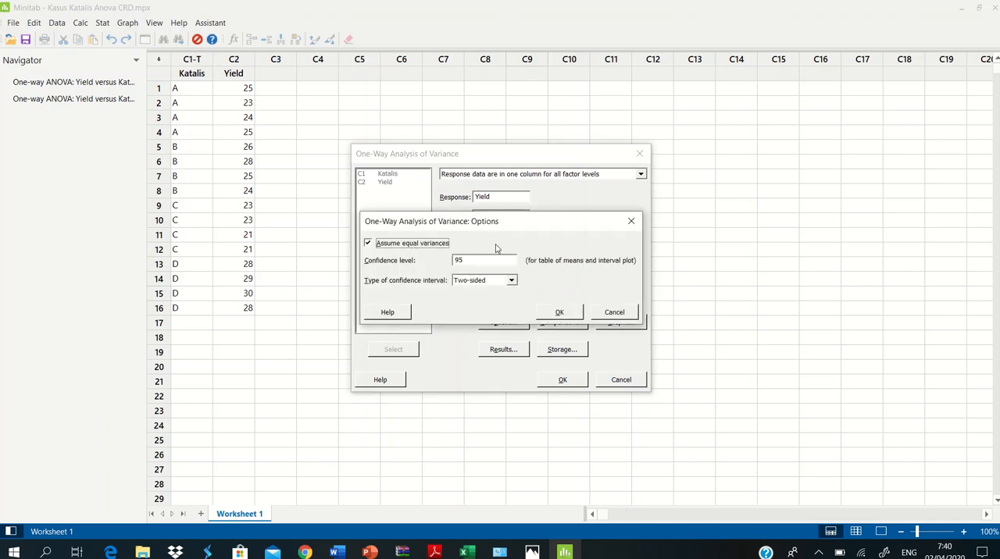
left_click(560, 312)
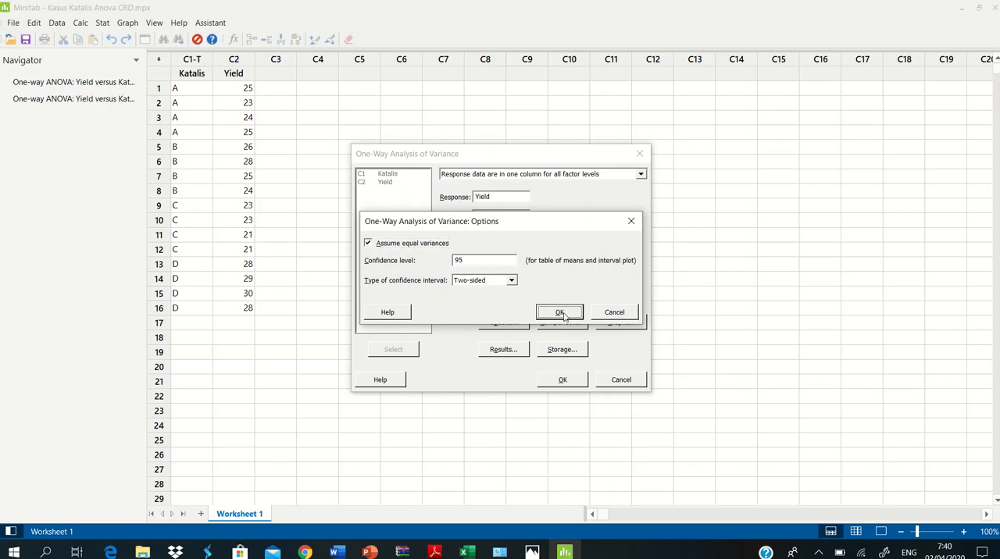
left_click(574, 324)
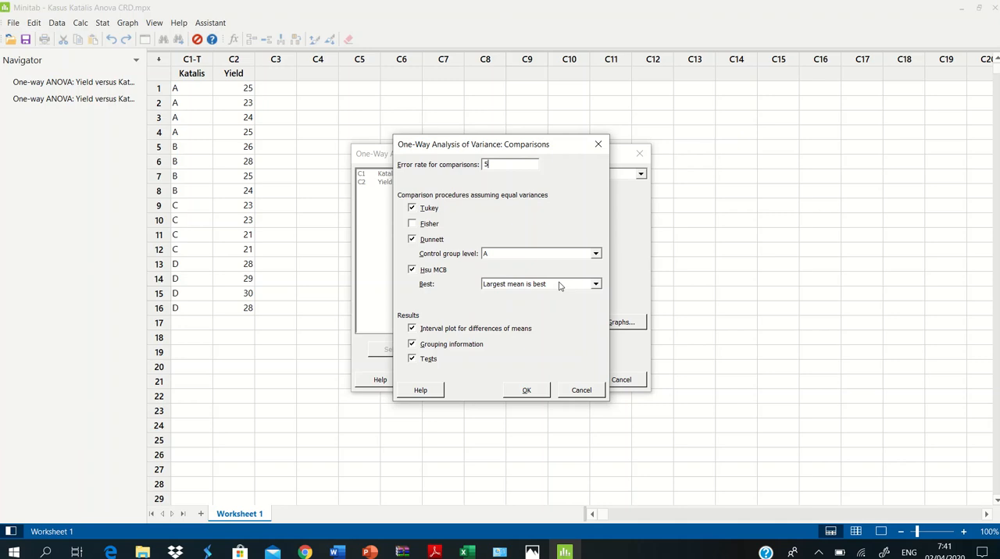
left_click(524, 393)
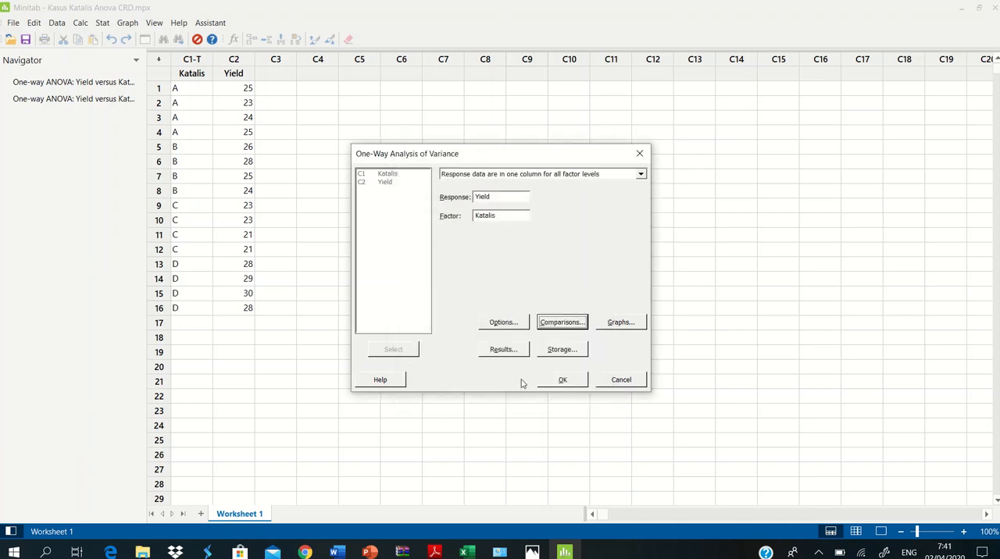
Step: Accept the interval plot, residual histogram and normal probability plot as graphs, and run the one-way ANOVA
left_click(619, 323)
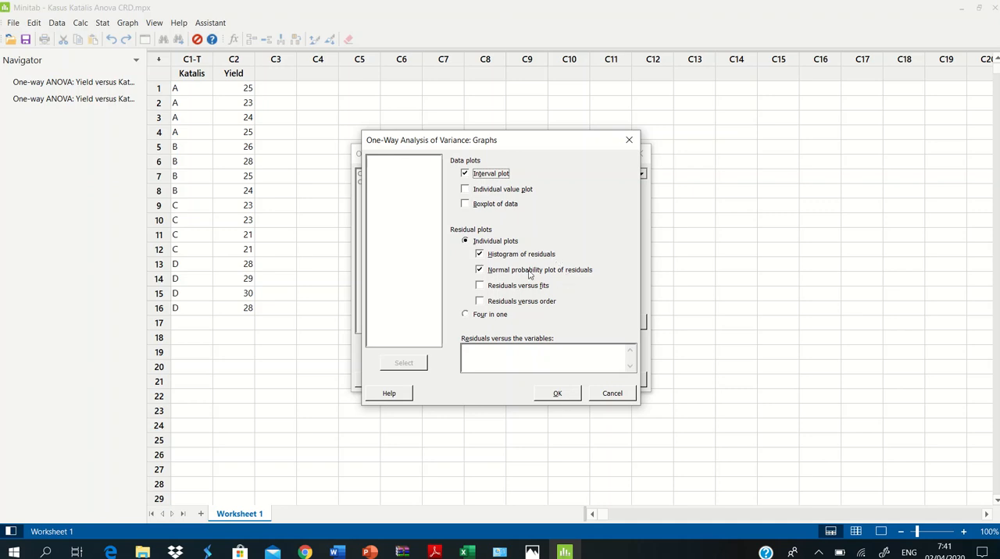
left_click(557, 395)
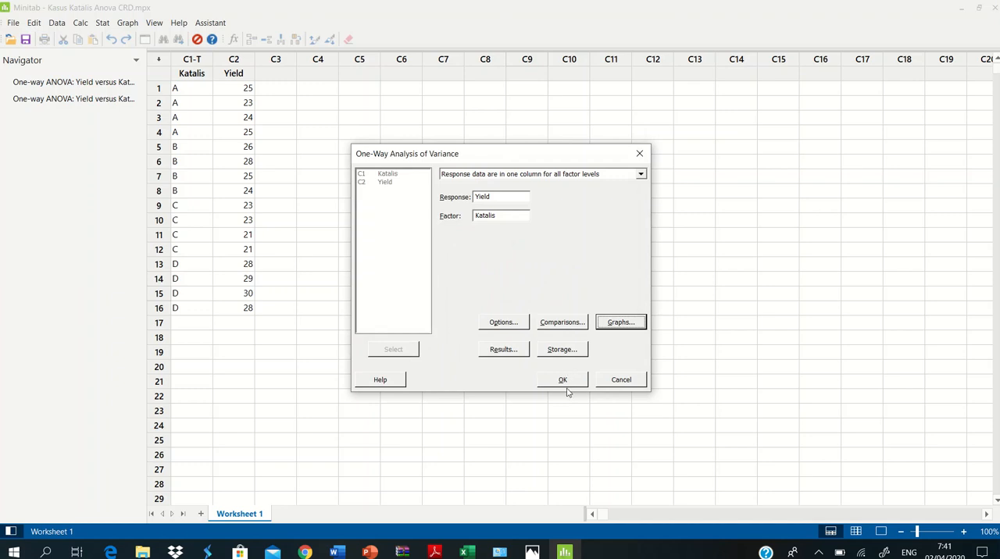
left_click(568, 386)
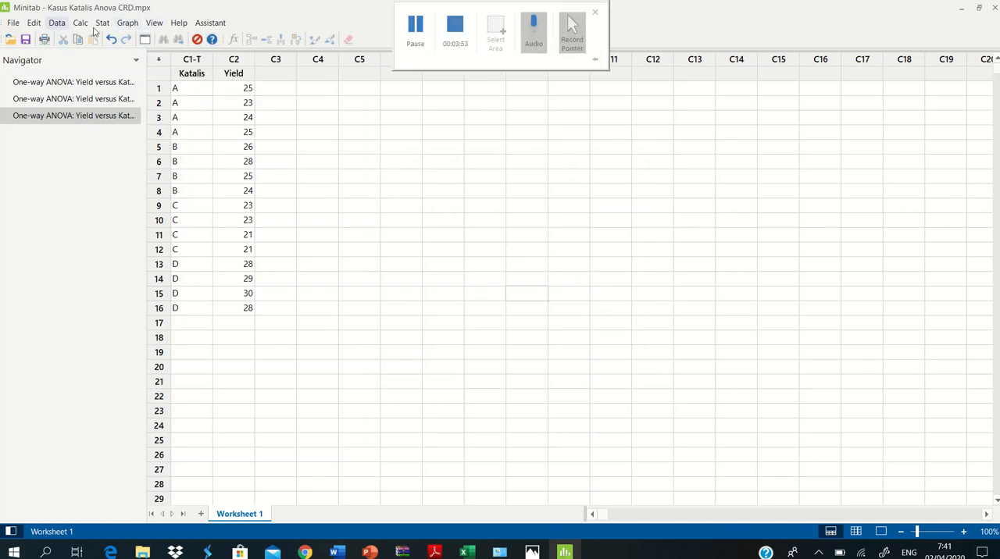
Step: Display only the output and review the ANOVA method, variance table, model summary and means
left_click(162, 26)
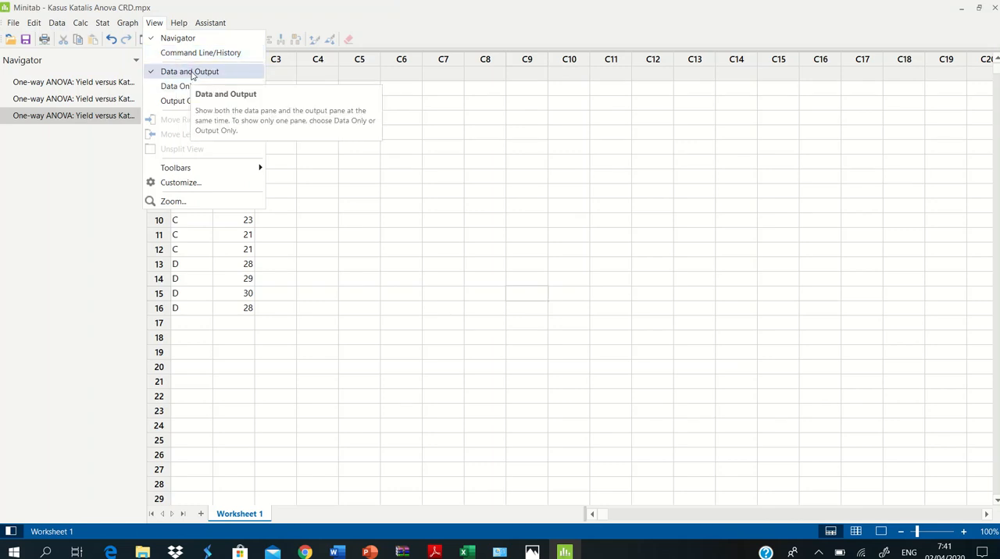
left_click(188, 102)
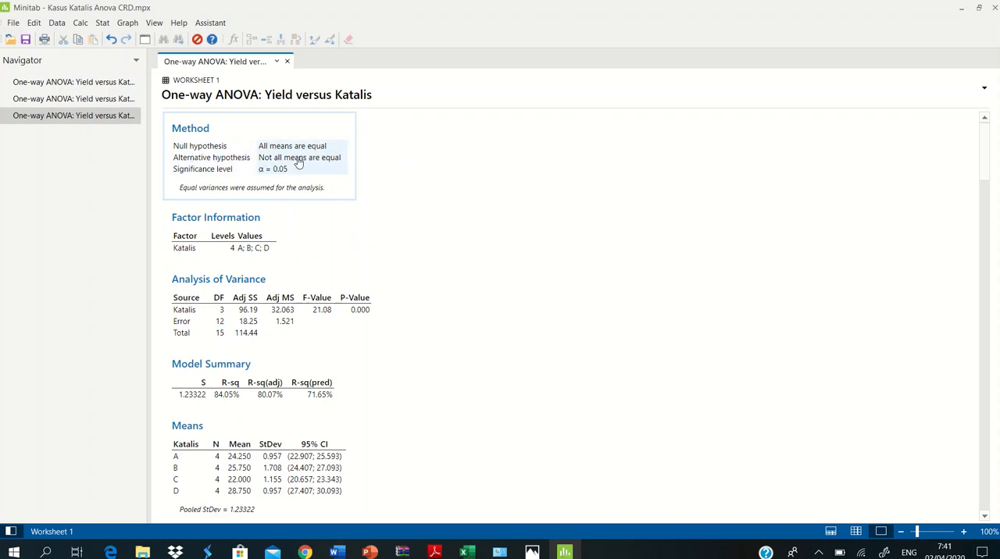
scroll(409, 229, "down", 3)
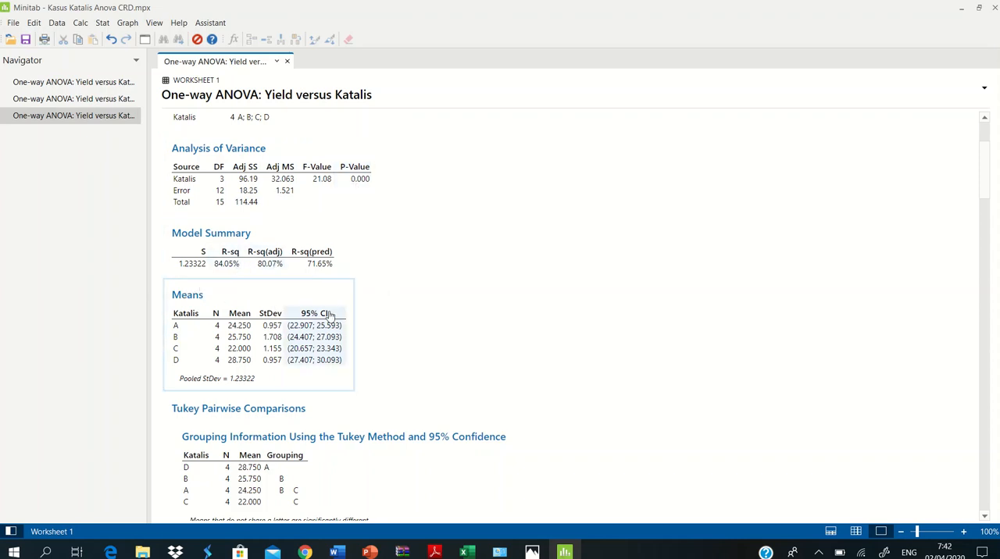
scroll(408, 314, "down", 3)
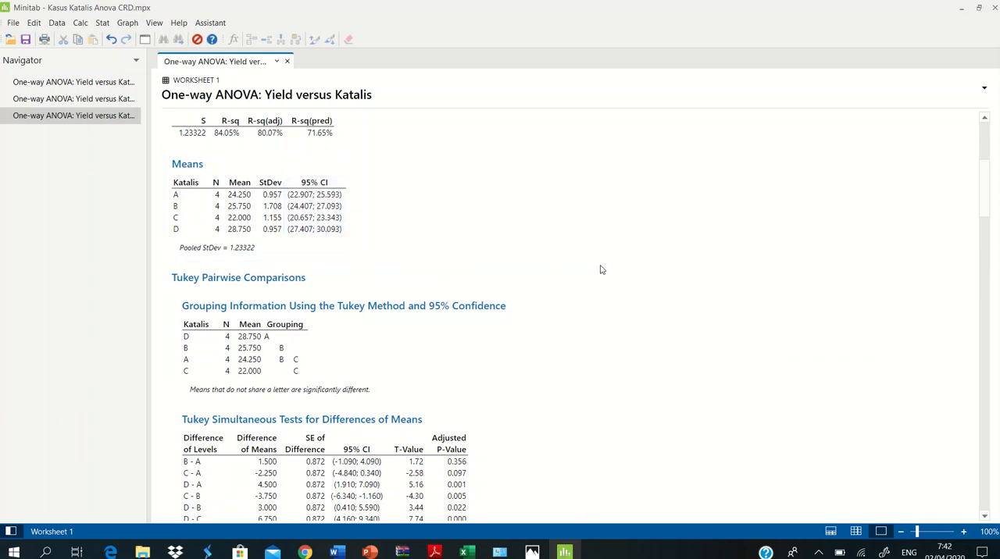
Step: Examine the Tukey grouping information alongside the Katalis means and their 95% confidence intervals
scroll(598, 268, "down", 1)
scroll(379, 242, "up", 4)
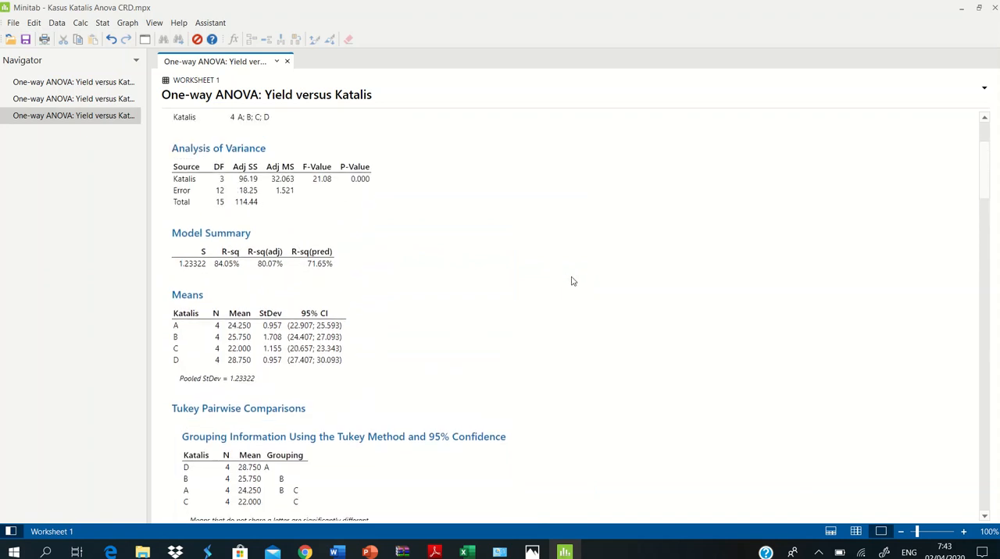
scroll(572, 281, "down", 5)
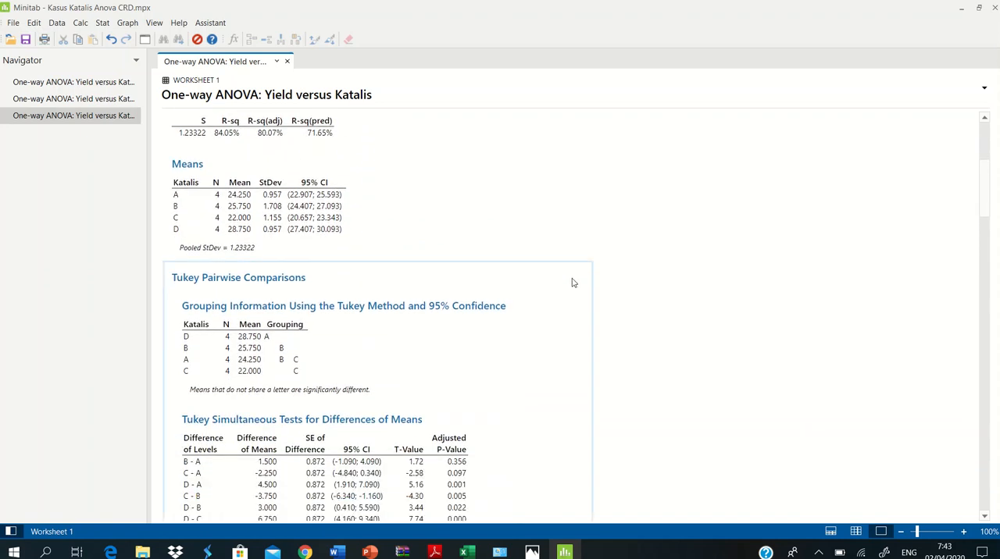
scroll(572, 283, "down", 3)
scroll(562, 273, "up", 2)
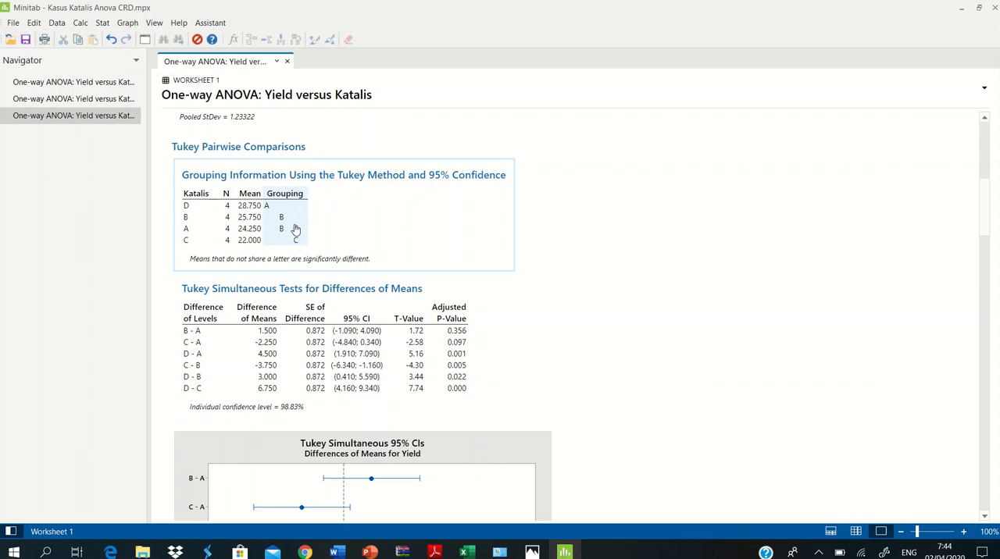
left_click(300, 254)
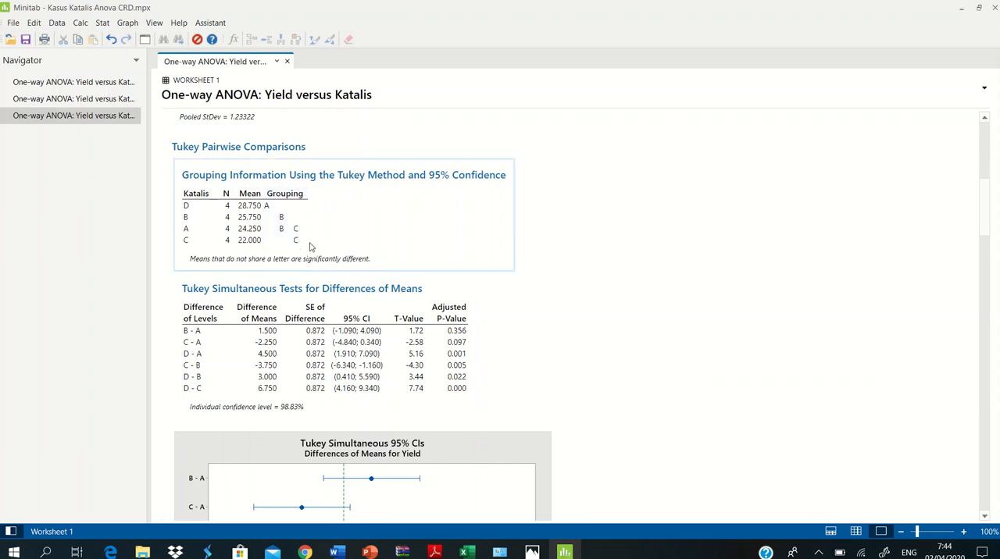
scroll(316, 258, "up", 4)
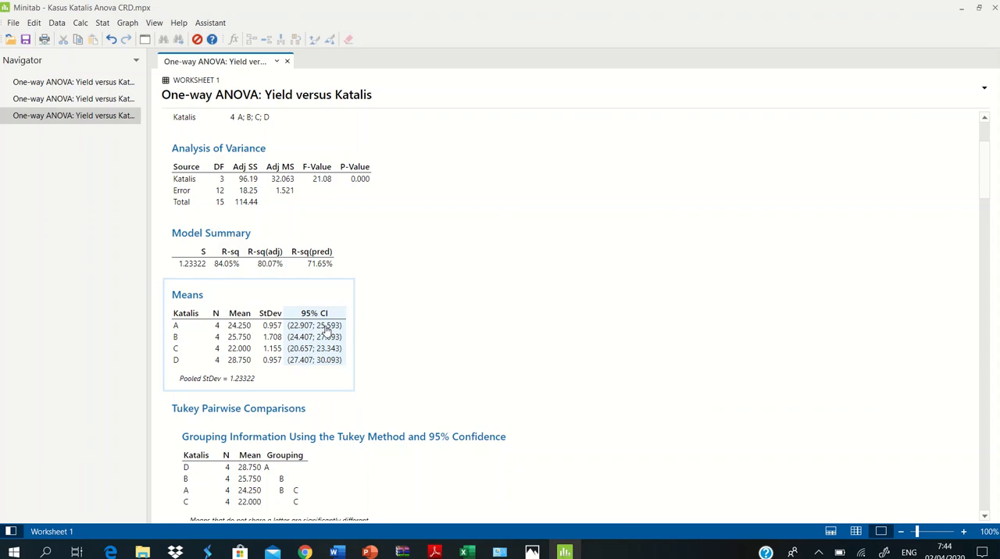
scroll(327, 330, "down", 5)
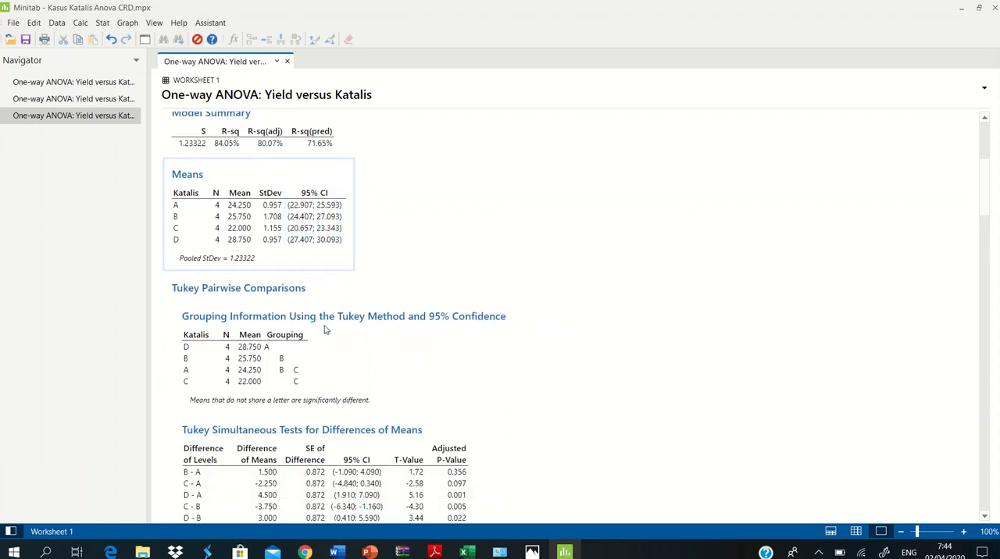
scroll(319, 329, "down", 3)
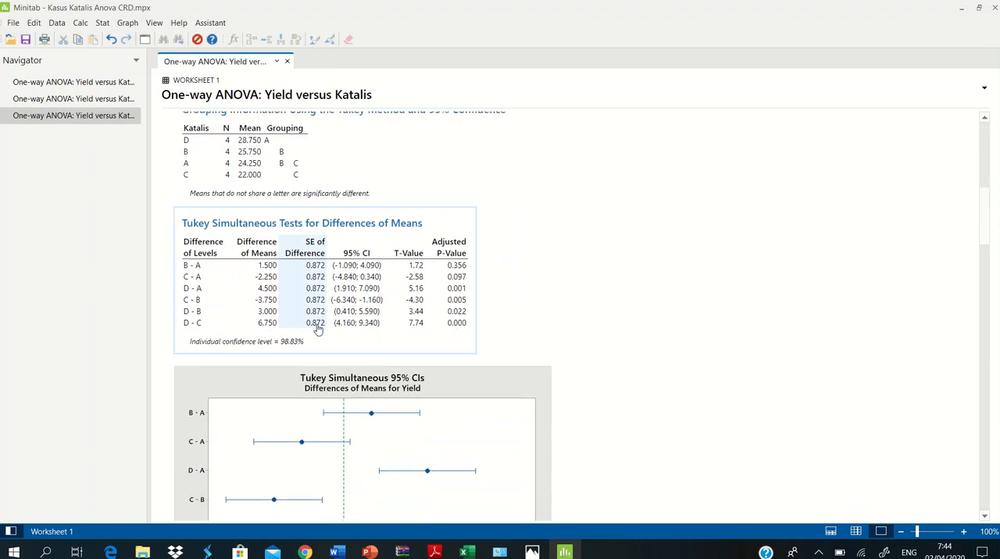
scroll(397, 169, "up", 3)
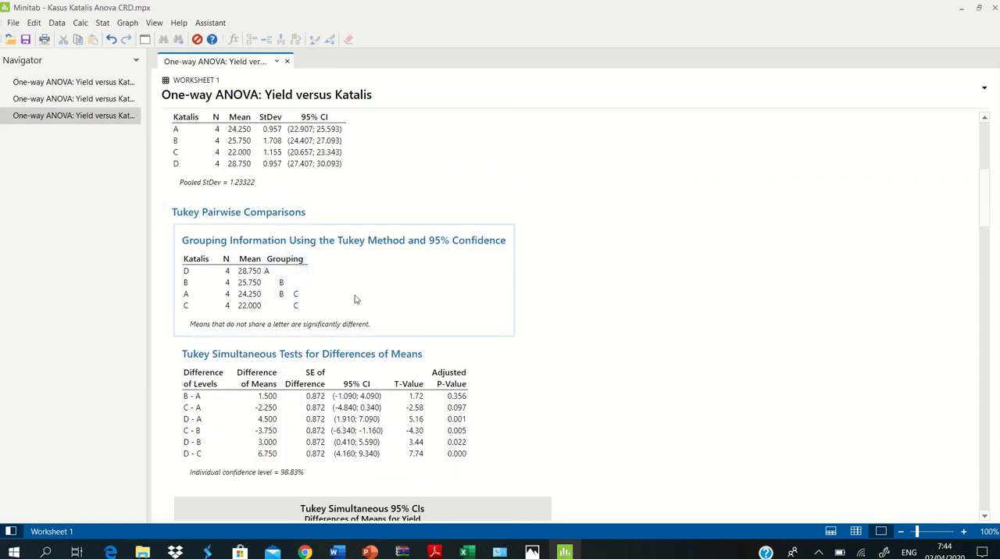
scroll(353, 298, "down", 3)
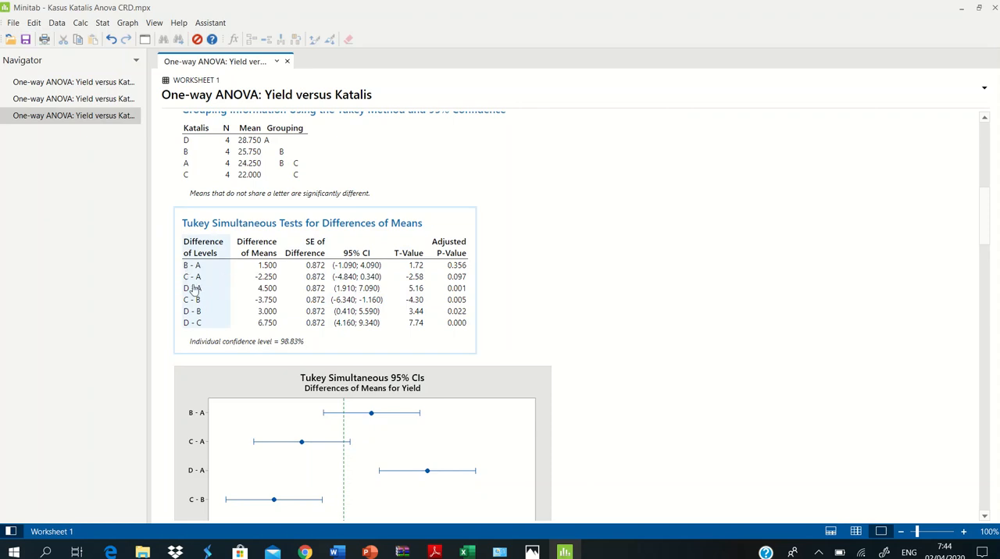
Step: Examine the Tukey simultaneous tests and interval plot, and the Dunnett comparisons with control A
scroll(466, 301, "down", 3)
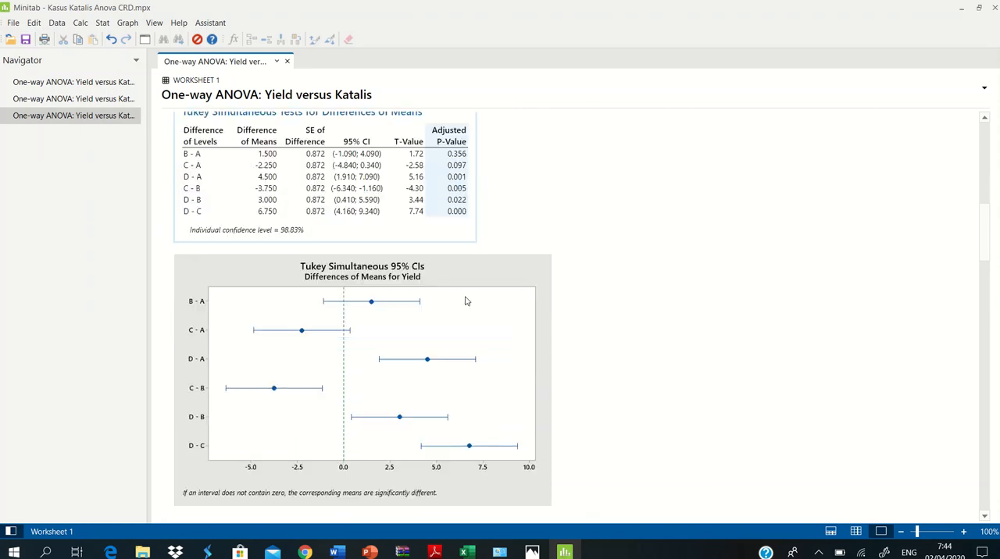
scroll(461, 295, "down", 2)
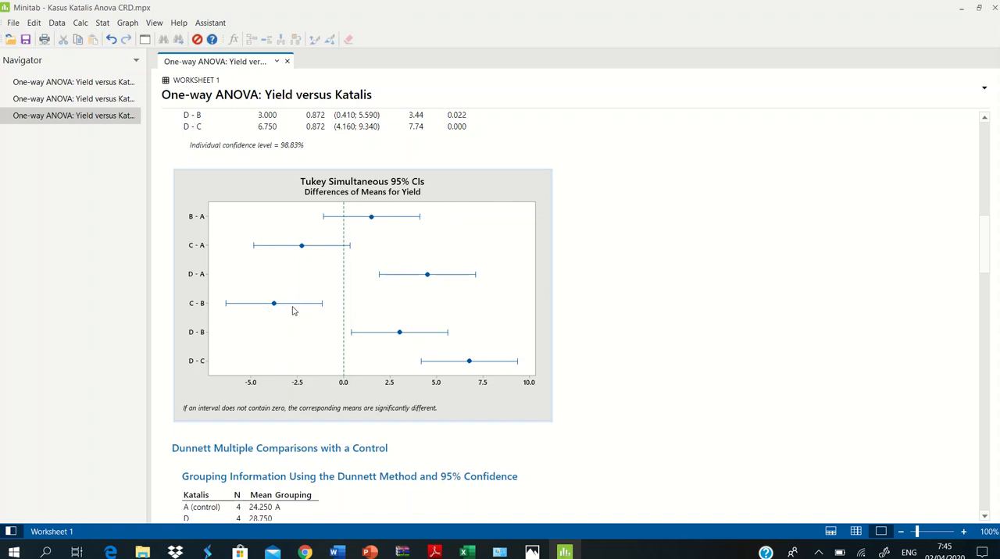
scroll(527, 305, "down", 2)
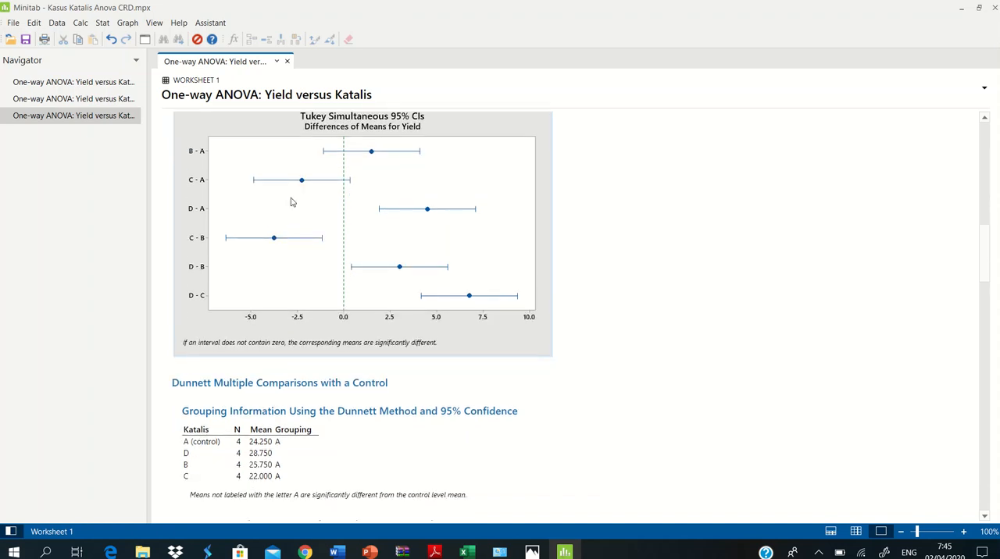
scroll(458, 250, "up", 4)
scroll(445, 247, "up", 2)
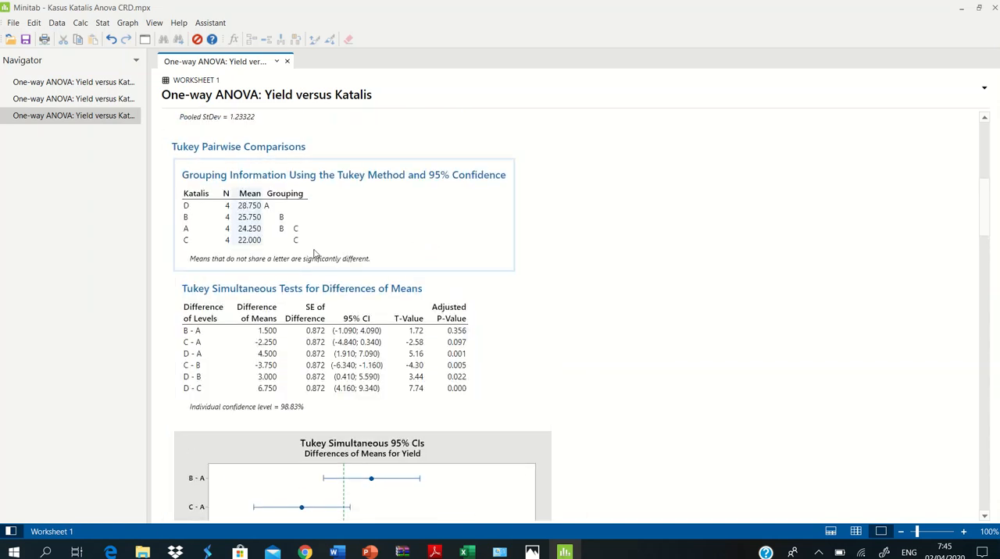
scroll(609, 303, "down", 10)
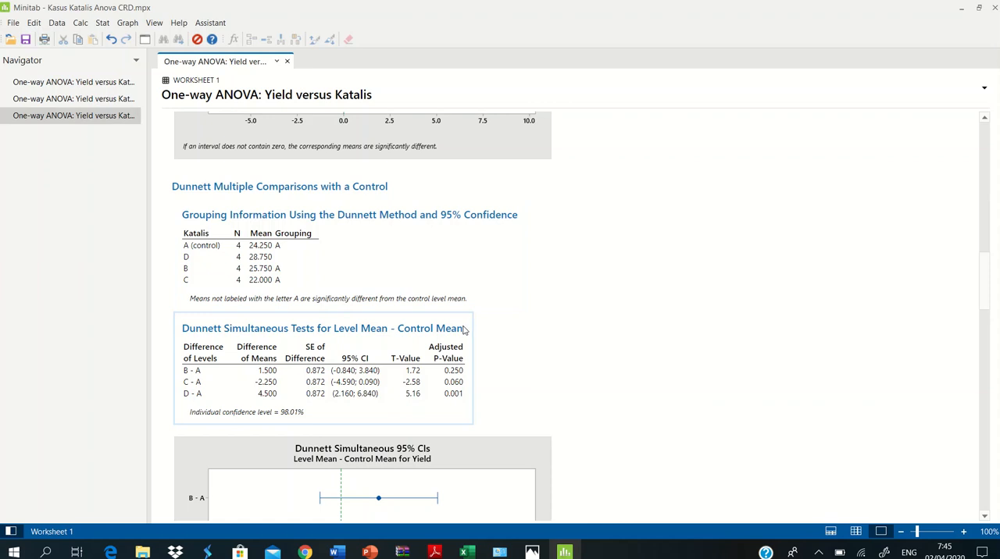
Step: Examine the Dunnett simultaneous tests and interval plot, and the Hsu comparisons with the best level mean
scroll(464, 329, "down", 2)
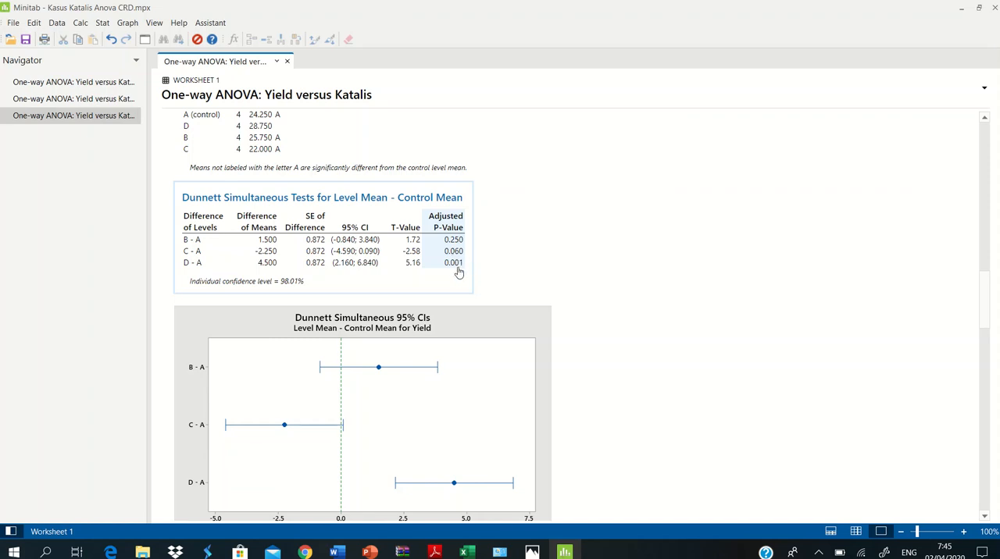
scroll(453, 266, "down", 3)
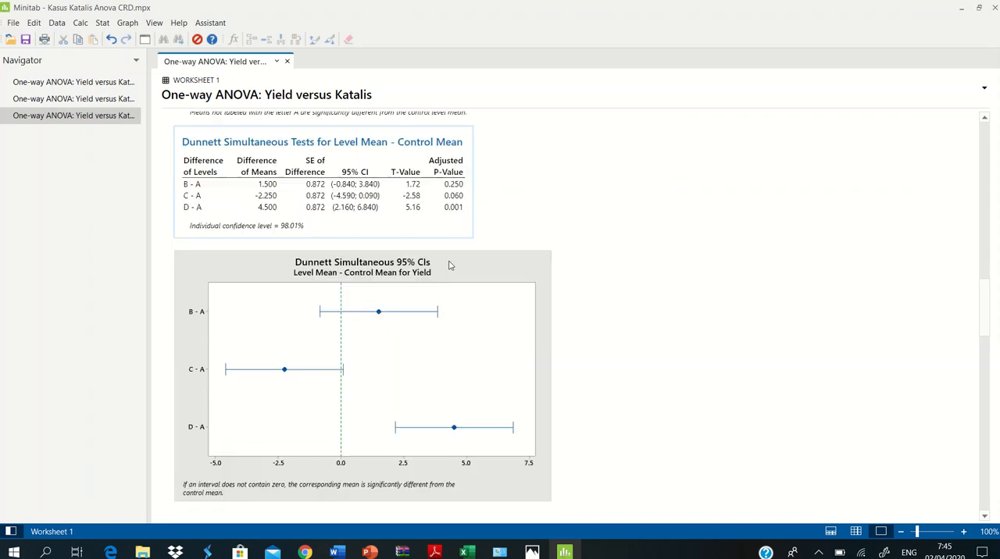
scroll(434, 296, "down", 7)
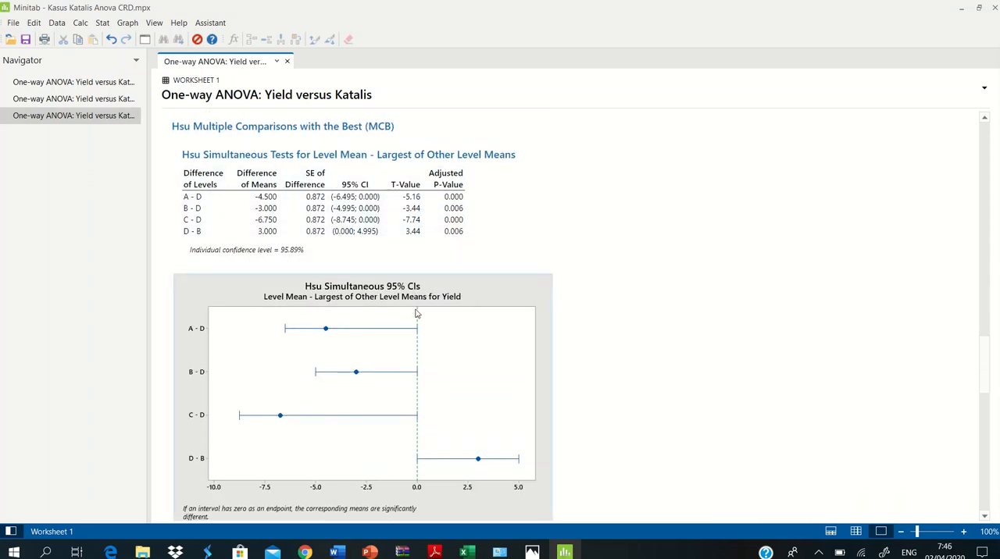
scroll(420, 315, "down", 3)
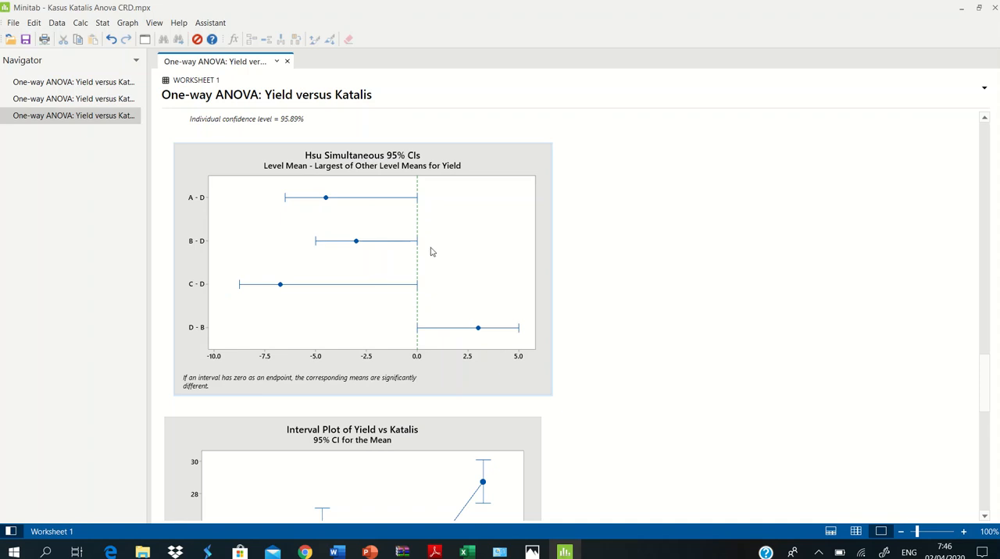
Step: Examine the interval plot of Yield vs Katalis and the residual normality plot and histogram, and return to the variance table and means
scroll(431, 252, "down", 10)
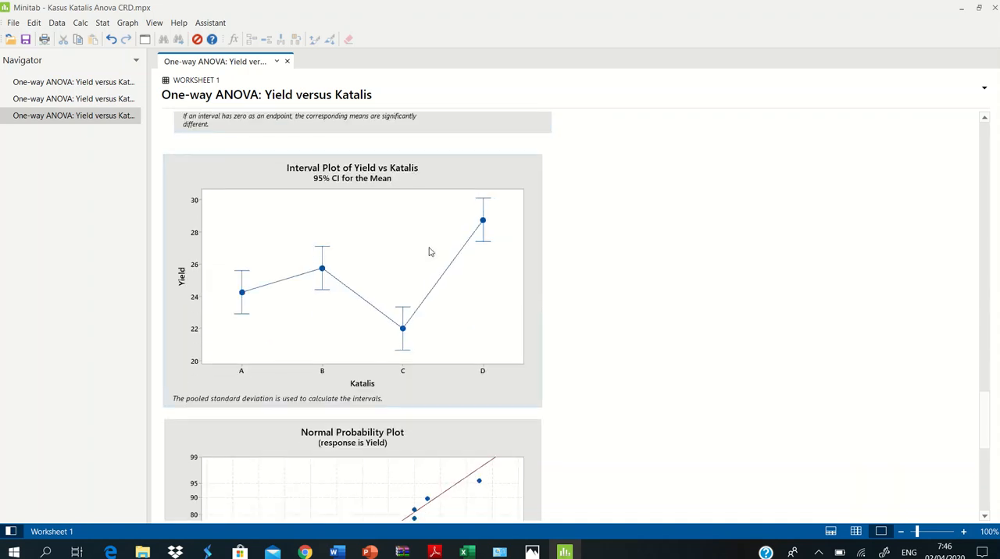
scroll(427, 250, "down", 3)
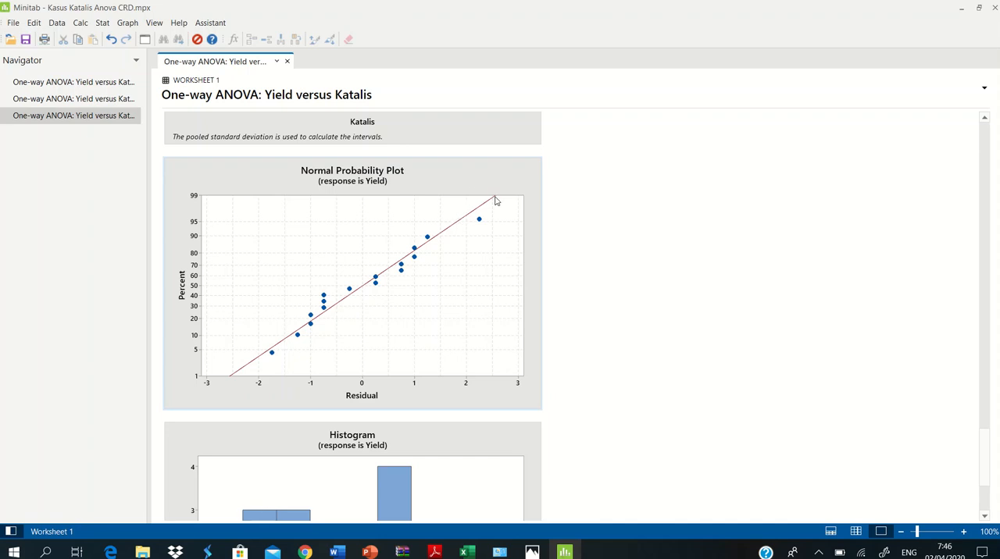
scroll(484, 209, "down", 2)
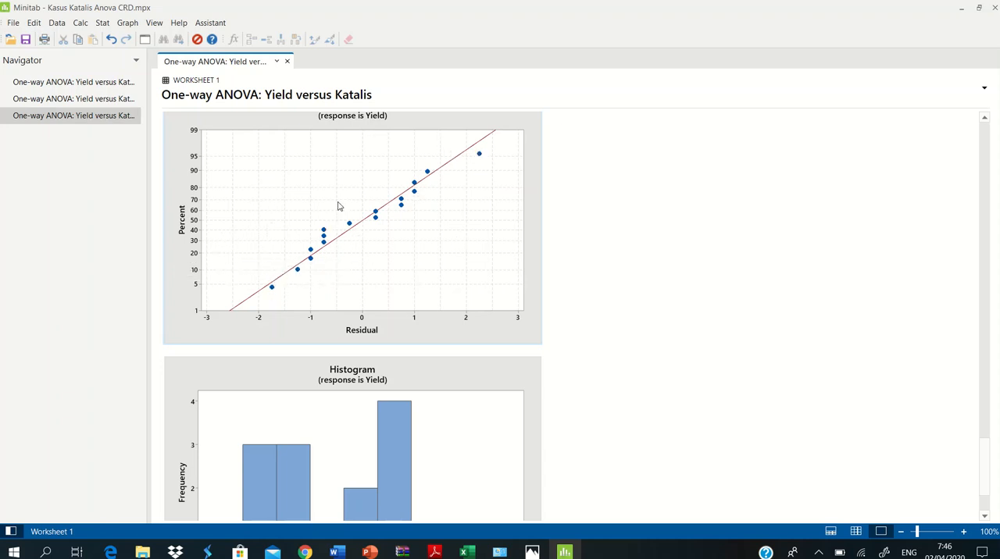
scroll(369, 268, "down", 1)
scroll(368, 268, "down", 2)
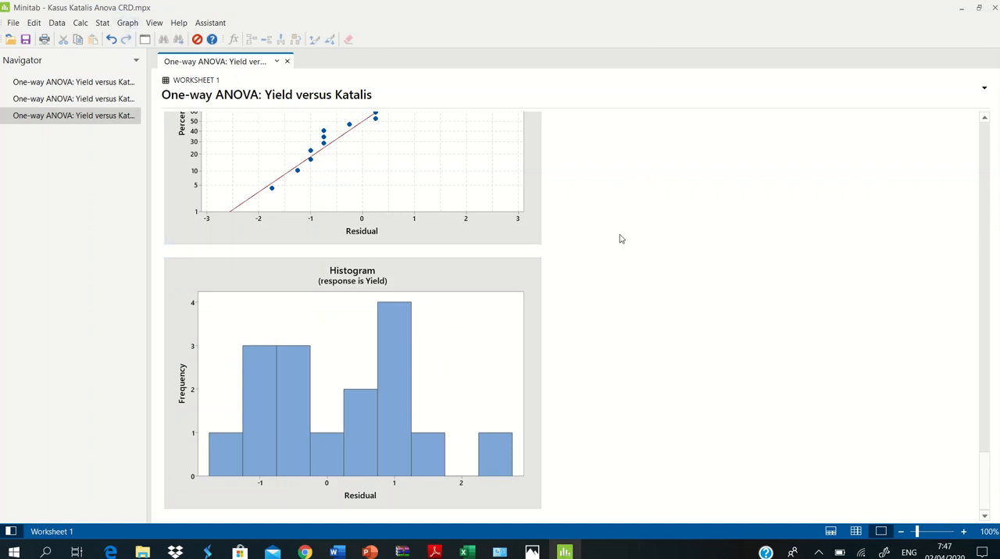
scroll(618, 250, "up", 20)
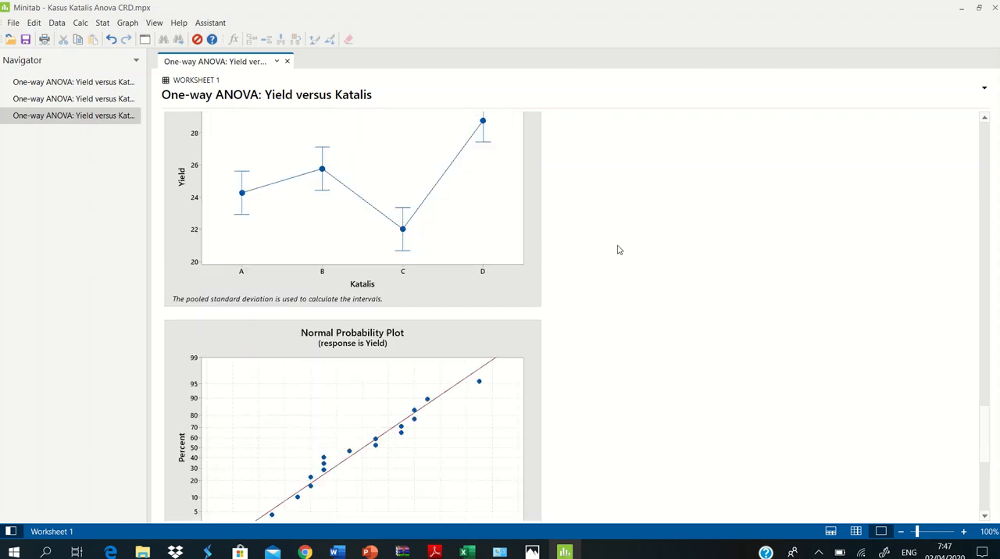
scroll(587, 267, "up", 15)
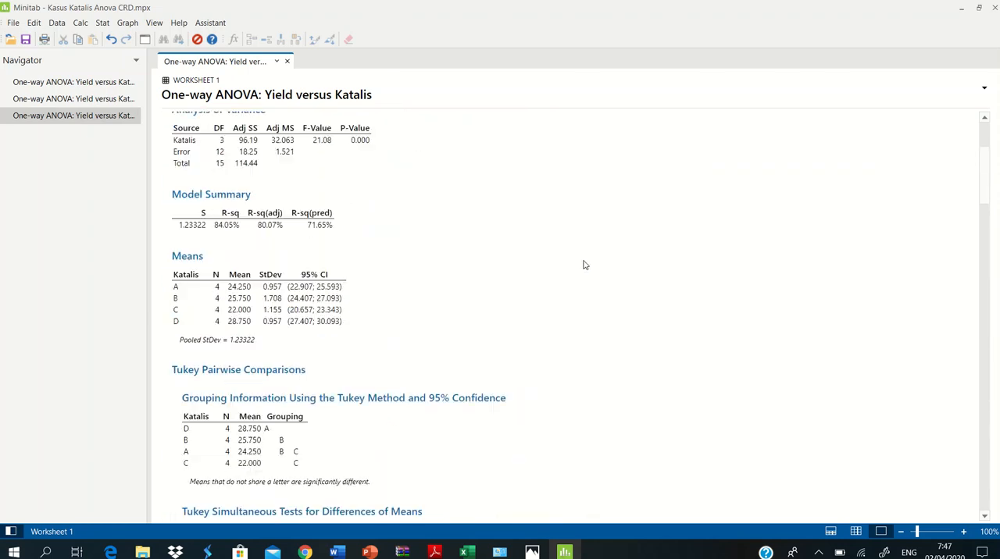